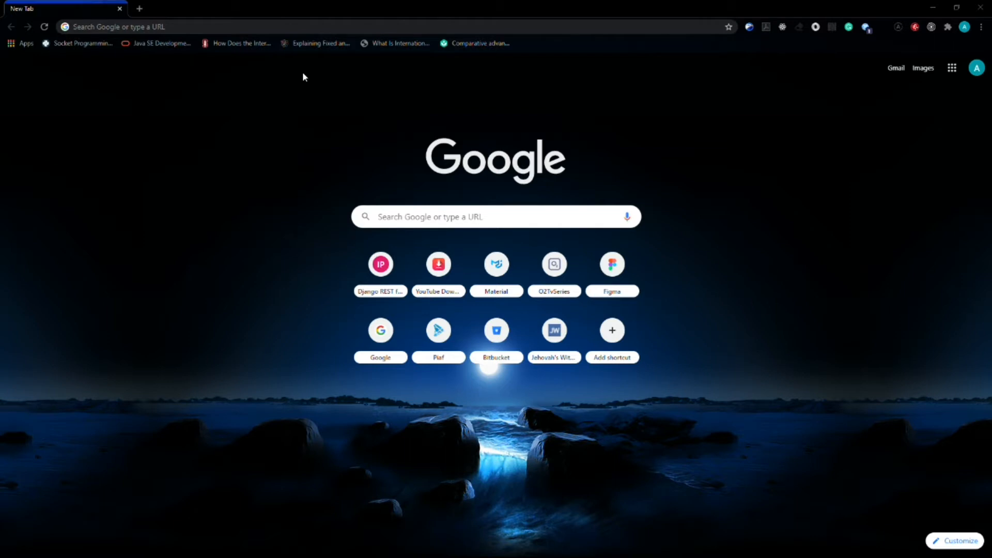
Step: Open the python.org website in the browser
click(295, 23)
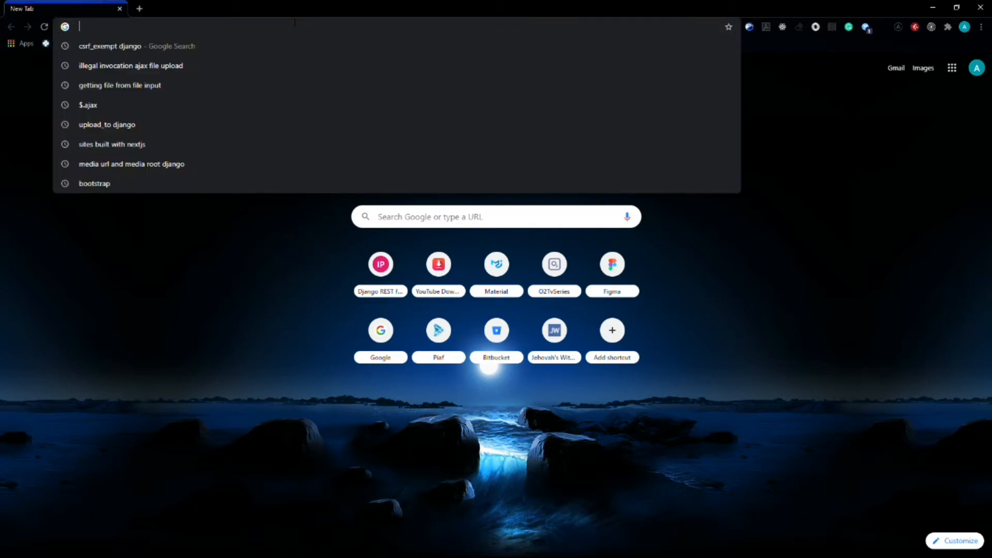
text(python.org)
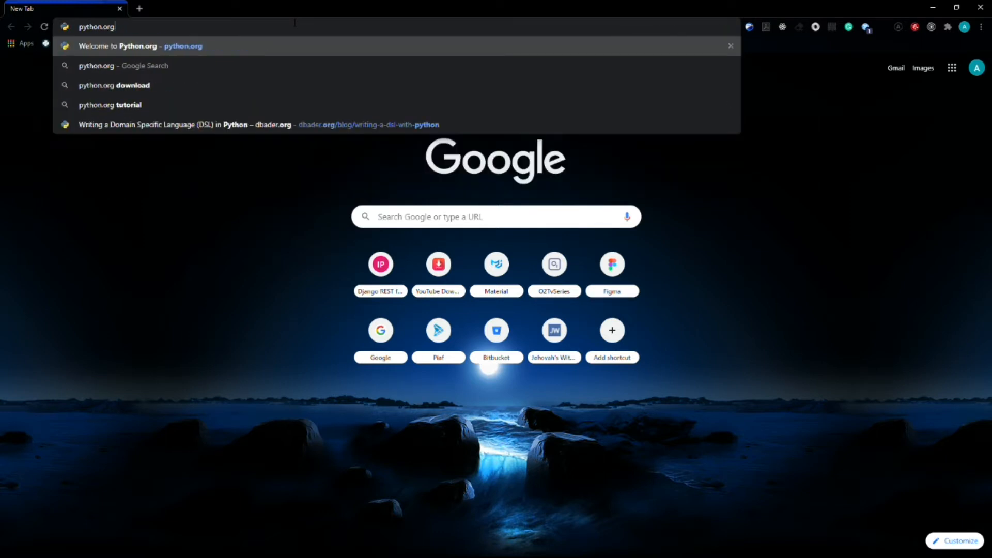
key(Return)
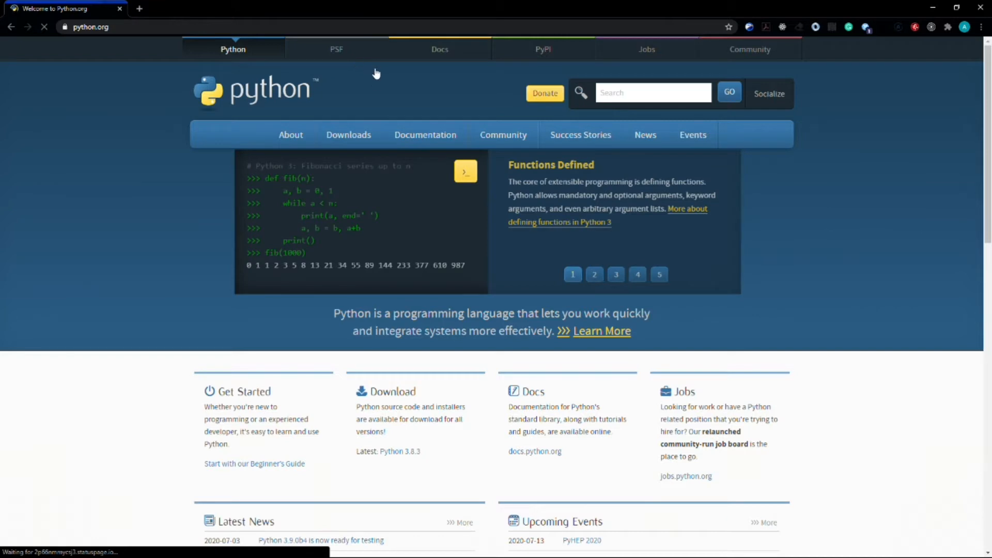
Step: Request the Python 3.8.3 installer for Windows from the site's downloads and cancel the download prompt
mouse_move(363, 134)
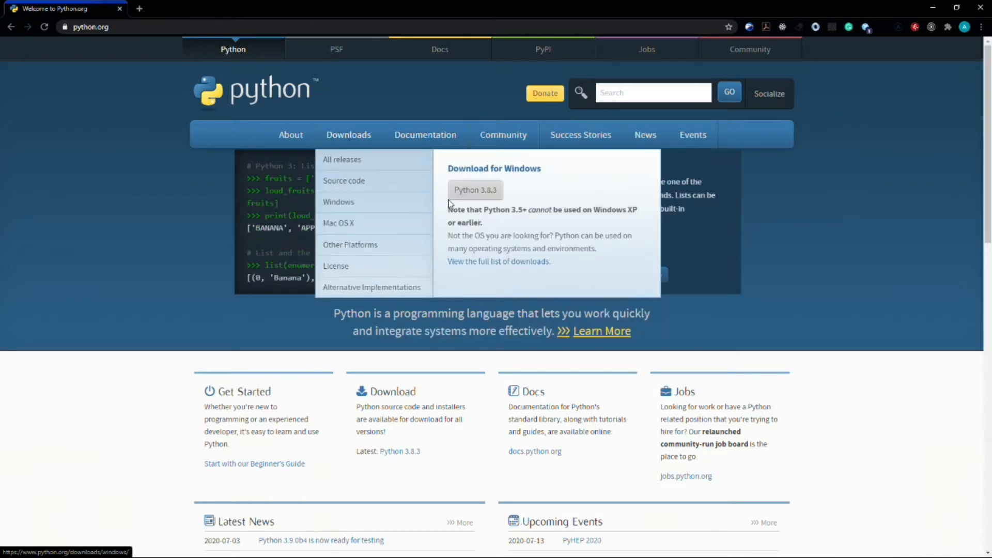
click(488, 199)
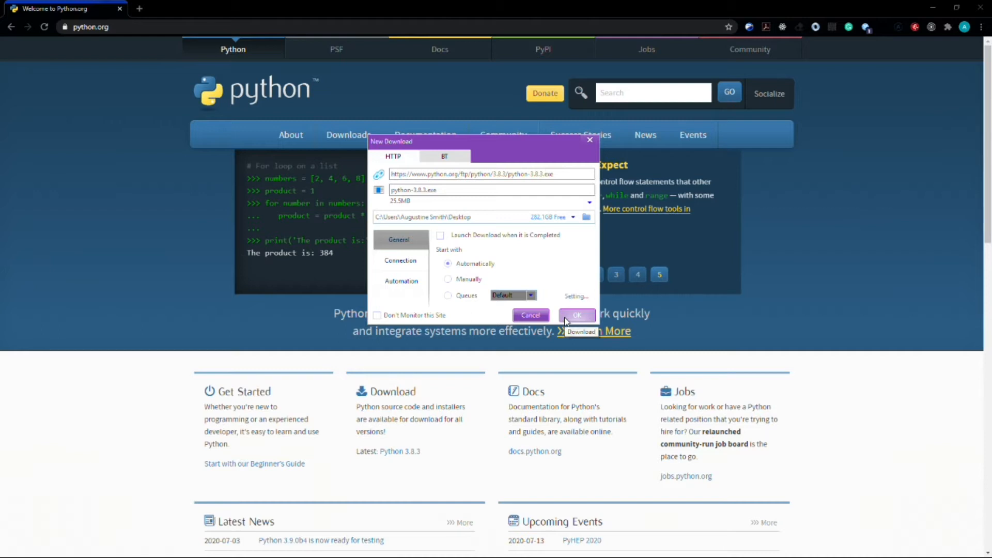
click(531, 315)
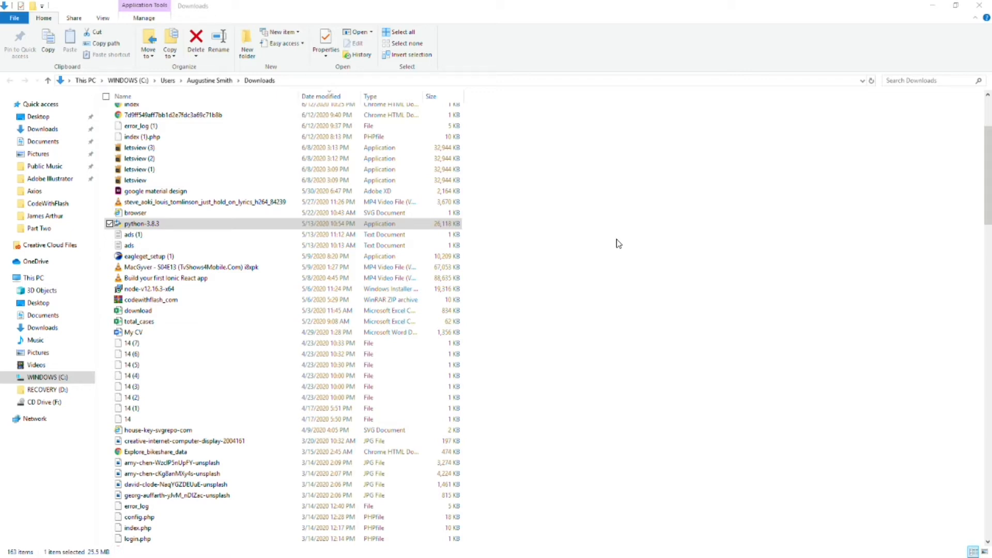
Step: In File Explorer, find the python-3.8.3 installer in the Downloads folder and launch it
click(41, 129)
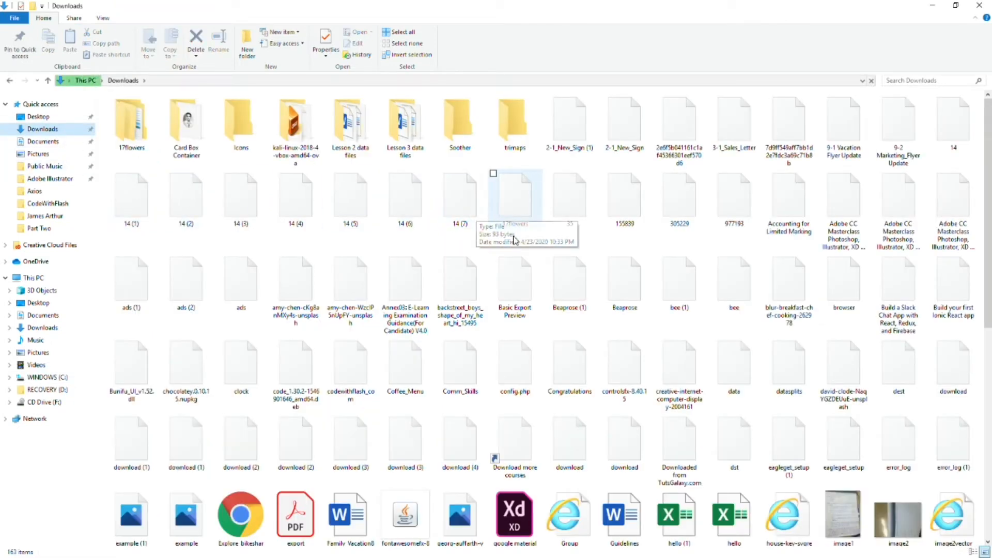
scroll(514, 242, down, 3)
scroll(515, 243, down, 6)
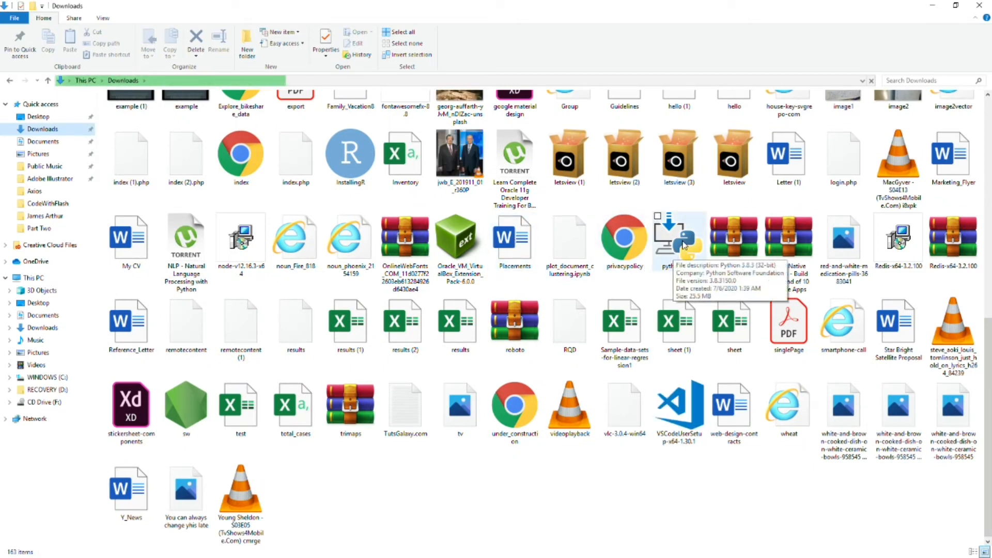
click(675, 244)
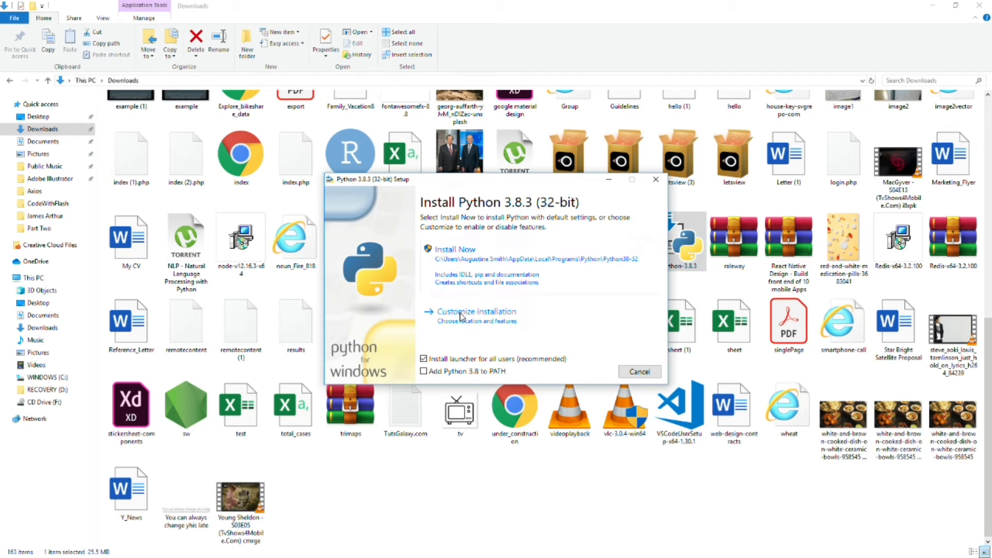
Step: Start a default Python 3.8.3 installation with Python 3.8 added to PATH, and cancel the setup
click(428, 376)
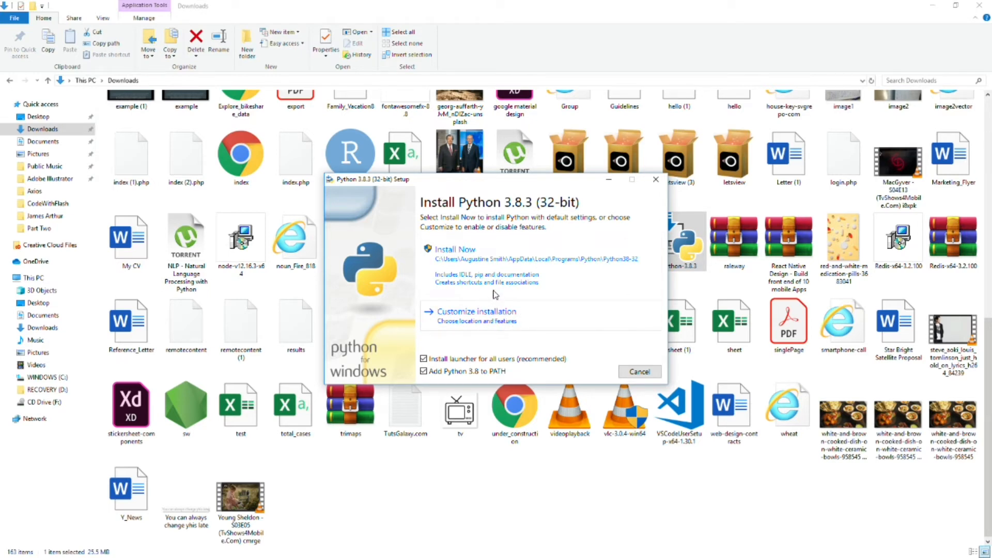
click(439, 261)
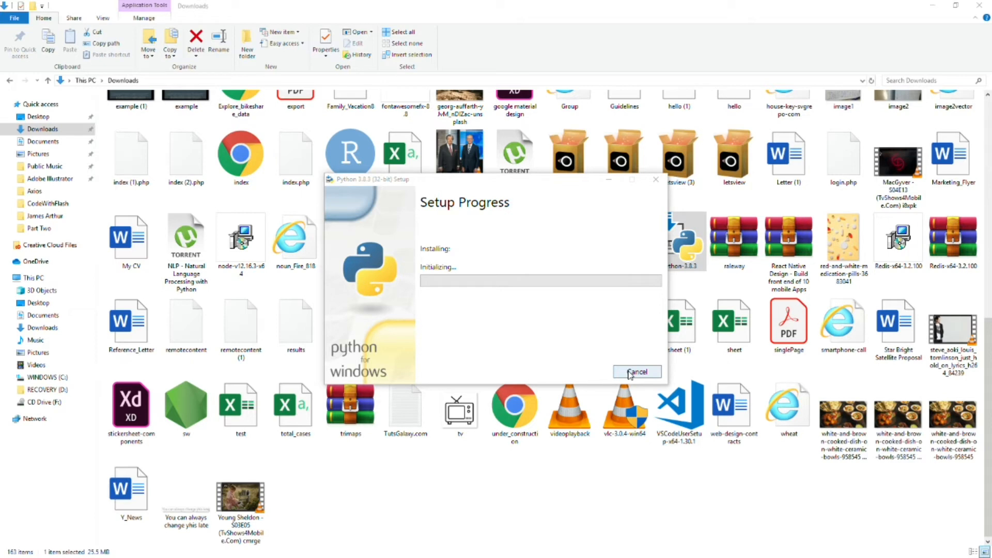
click(630, 373)
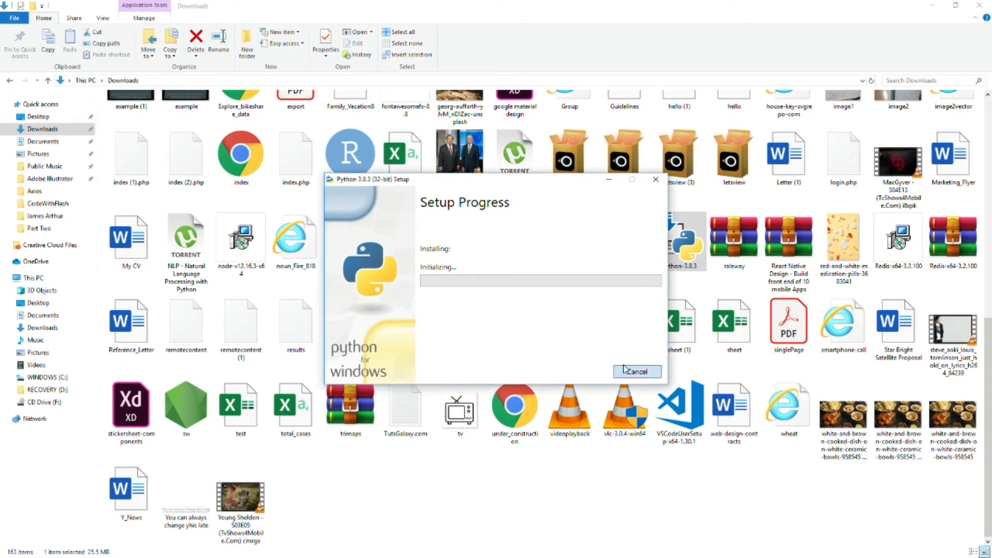
click(495, 319)
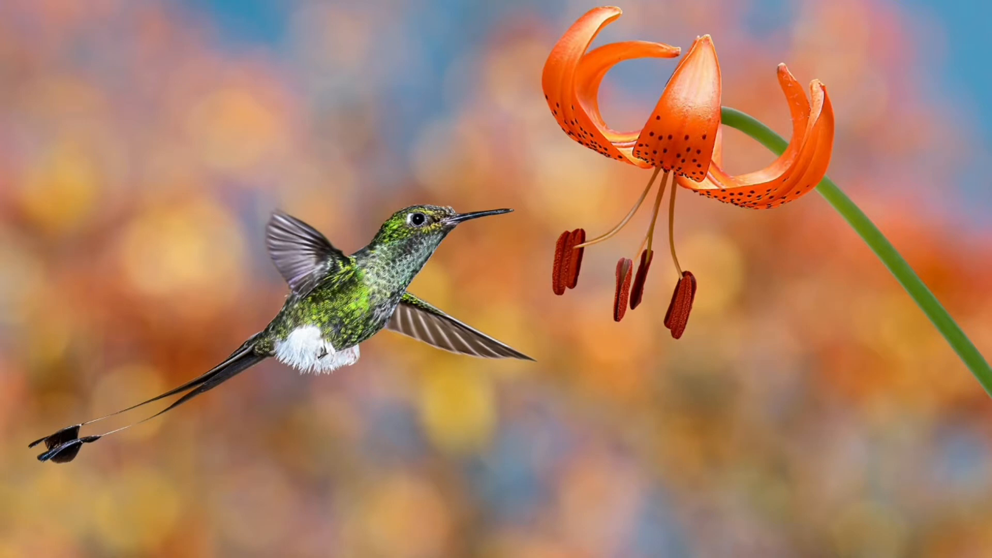
Step: Open a Windows command prompt with cmd and start the Python interpreter in it
key(super+r)
drag(186, 259, 172, 402)
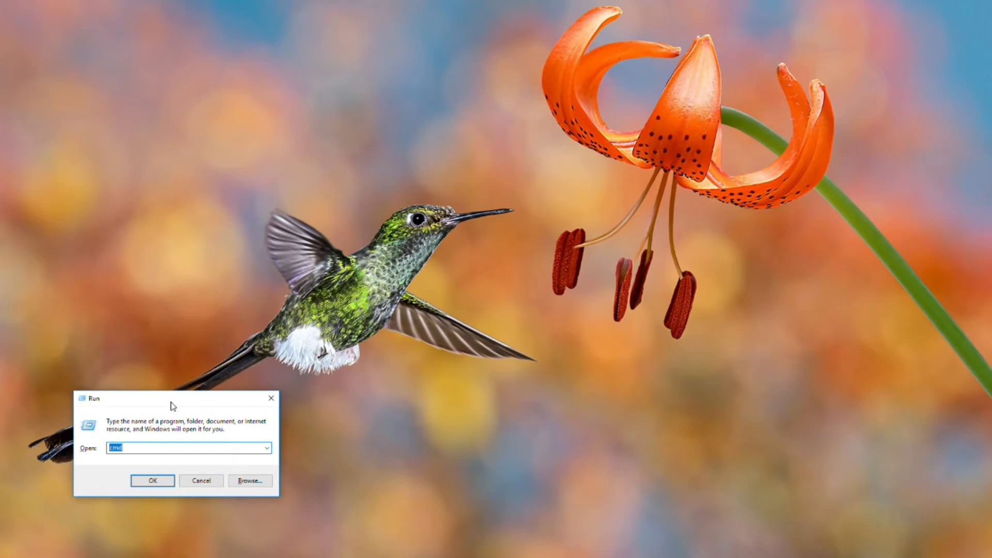
text(cmd)
key(Return)
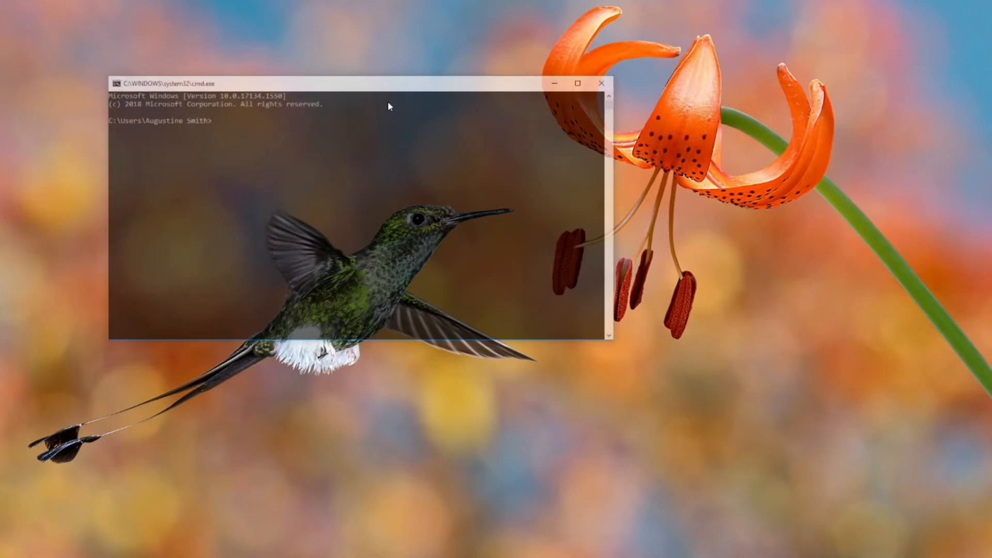
text(python)
key(Return)
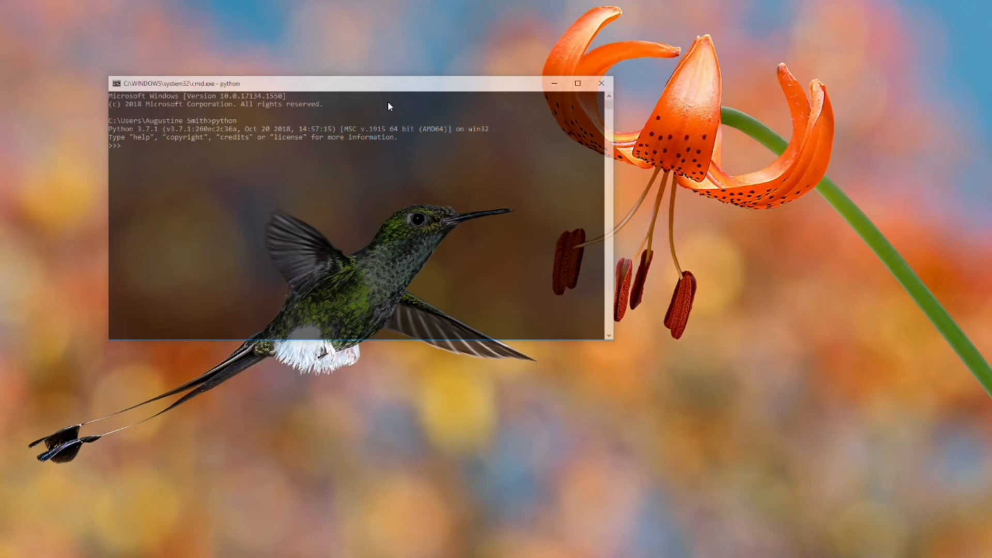
Step: Run print("Hello world") in the interpreter and evaluate 2+2 and 4-6
text(print("Hello world"))
key(Return)
text(2+2)
key(Return)
text(4)
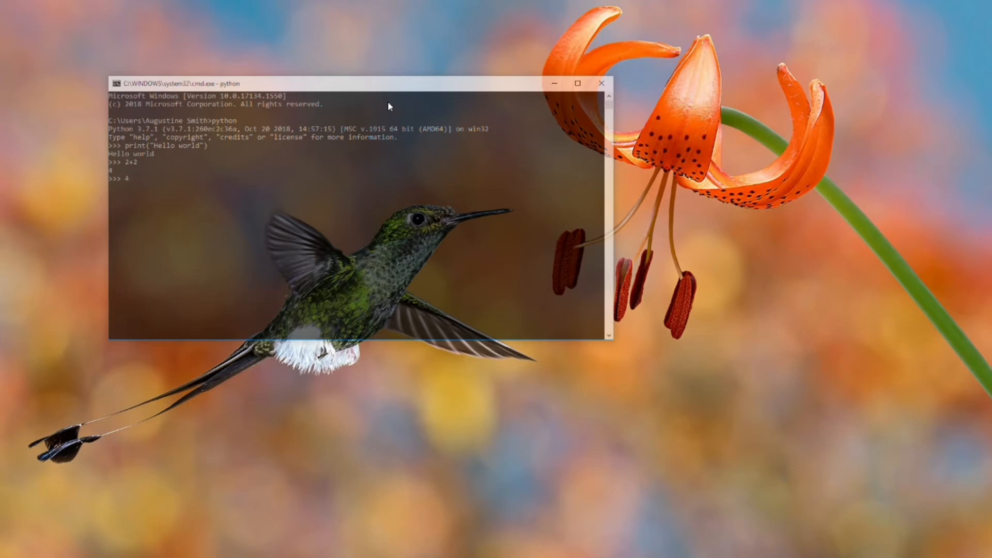
text(-6 -2 >>> )
text(exit())
Step: Quit the Python interpreter with exit() and close the command prompt
key(Return)
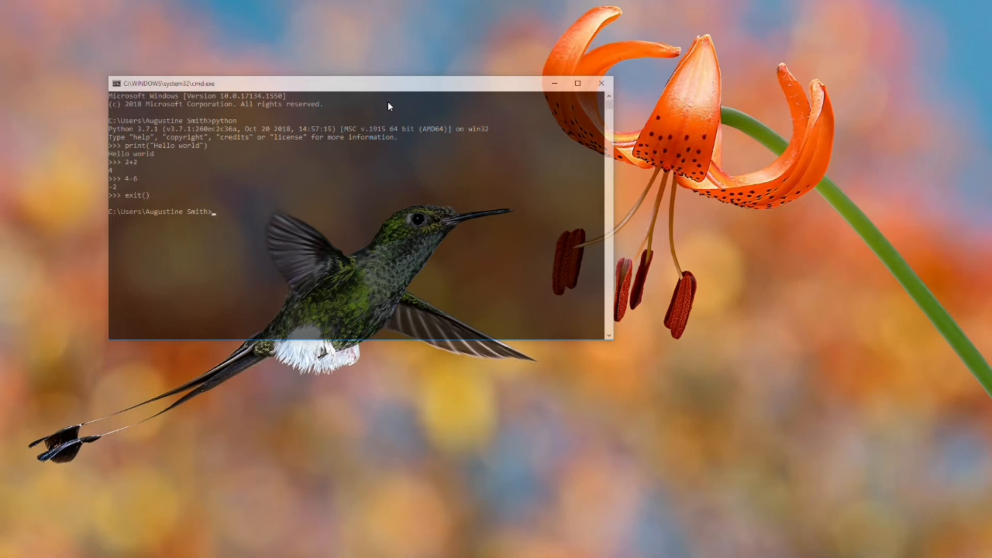
text(exit)
key(Return)
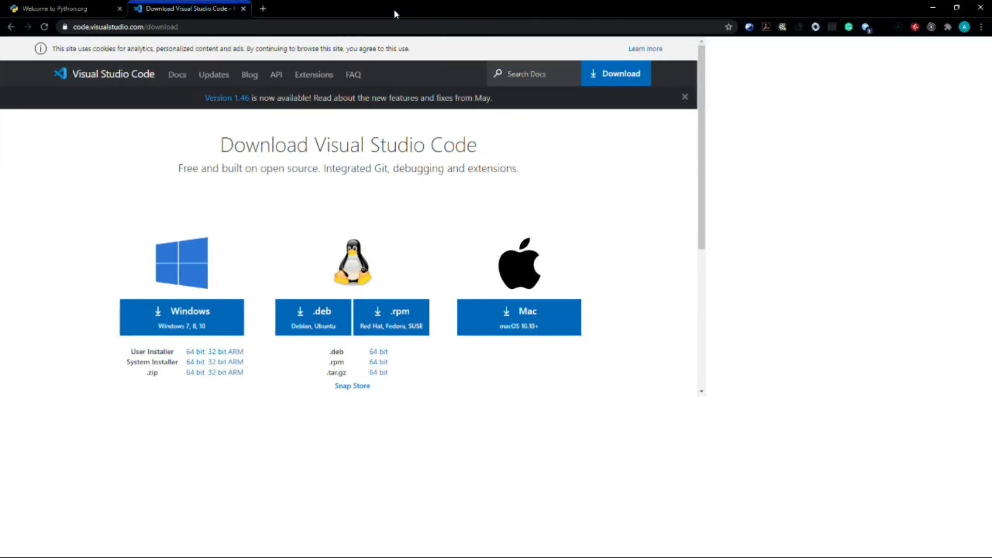
Step: Switch to the browser and download the Windows installer VSCodeUserSetup-x64-1.46.1.exe from the Visual Studio Code download page
double_click(394, 8)
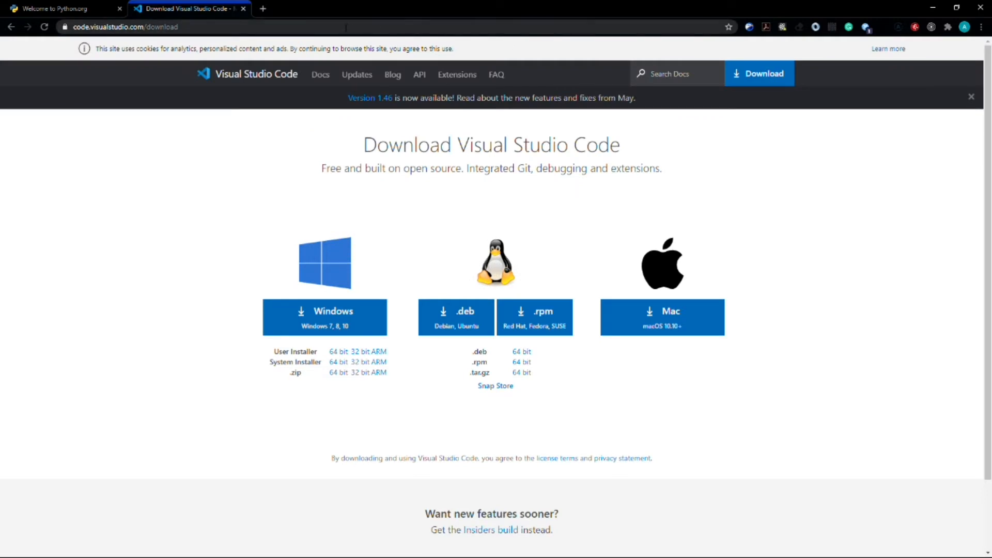
drag(347, 28, 239, 42)
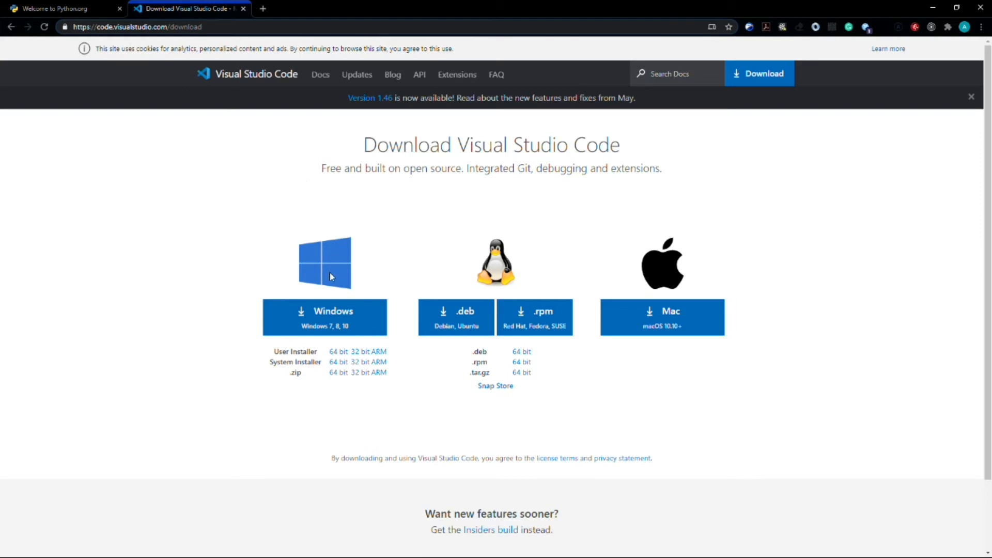
click(333, 324)
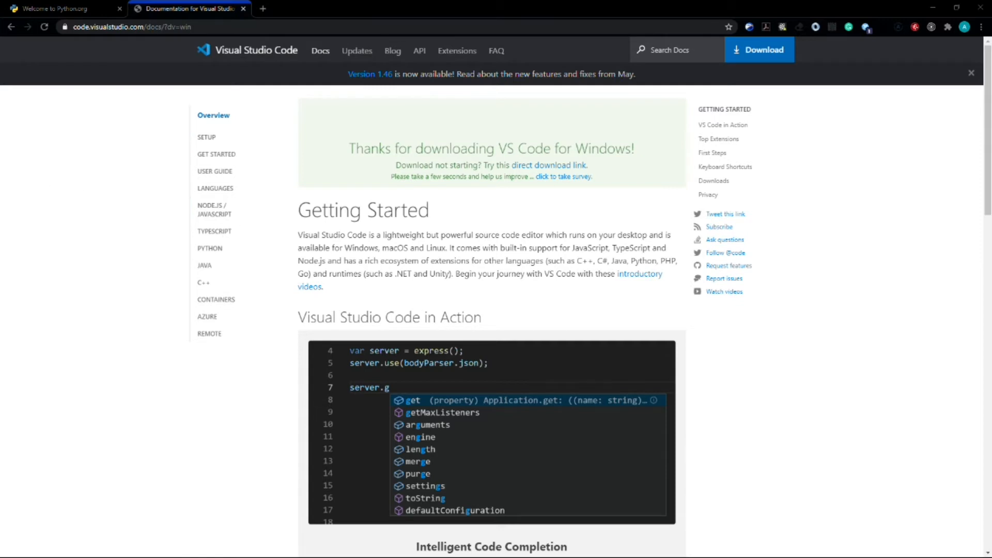
drag(167, 157, 395, 115)
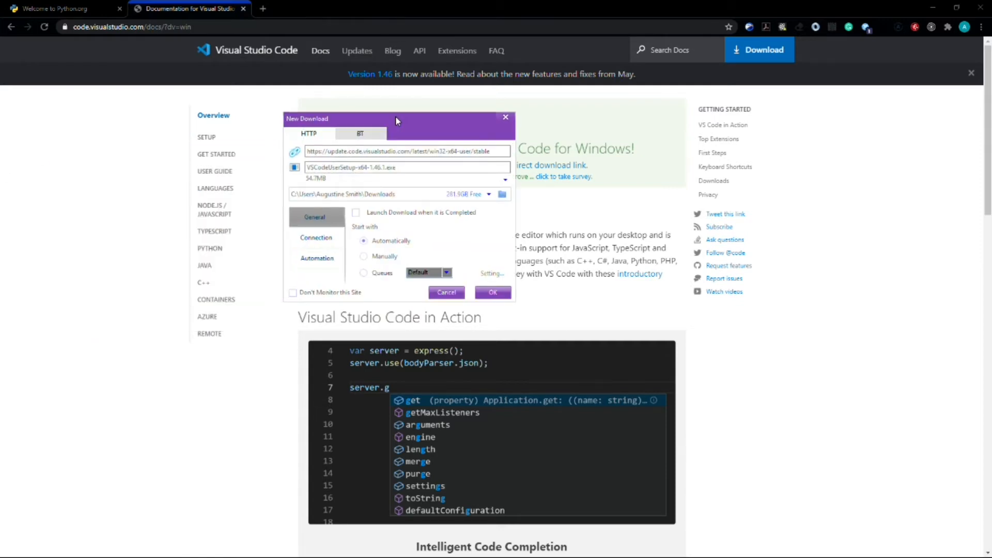
click(491, 290)
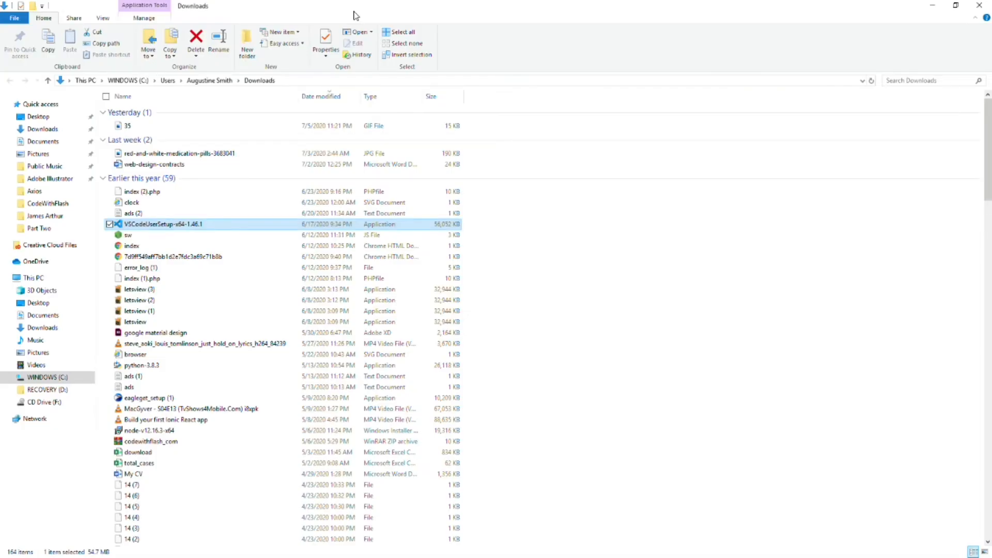
Step: Run VSCodeUserSetup-x64-1.46.1, accept the license, keep the preselected additional tasks, and exit setup at the Ready to Install page
double_click(195, 228)
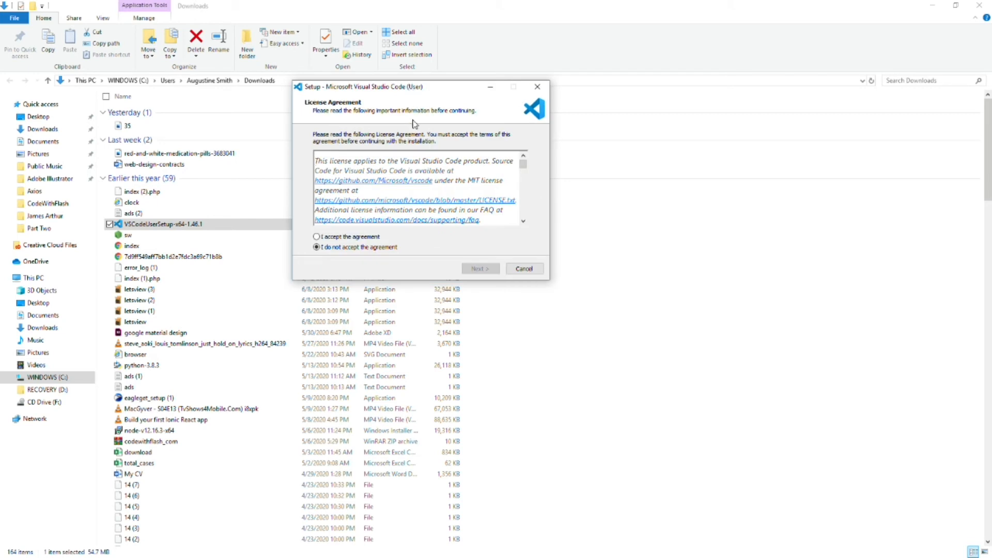
click(360, 235)
click(480, 268)
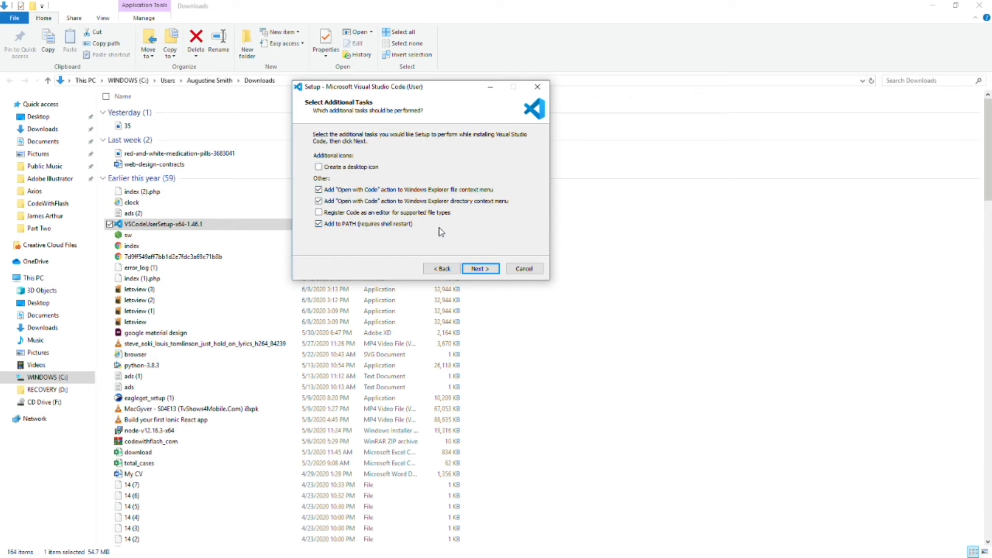
click(475, 269)
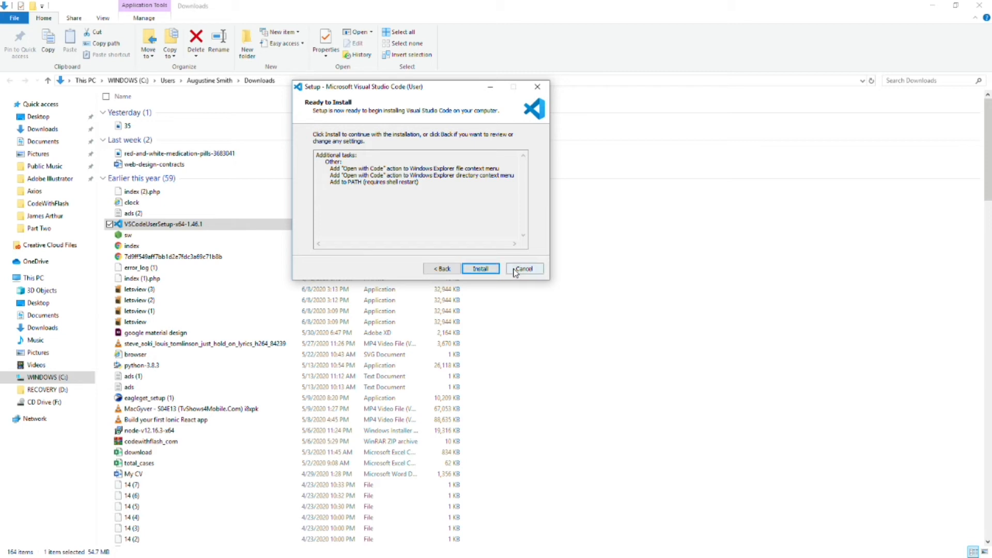
click(514, 270)
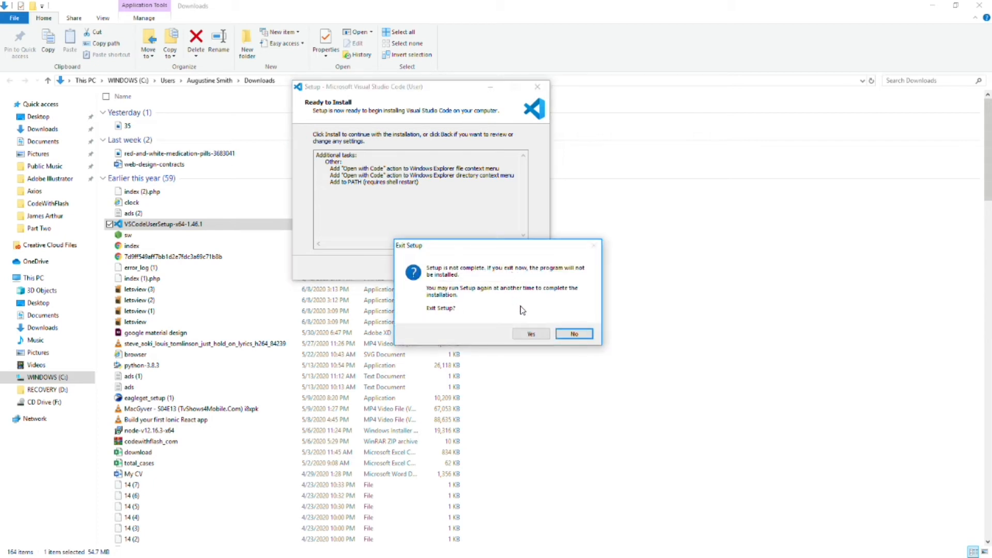
click(541, 332)
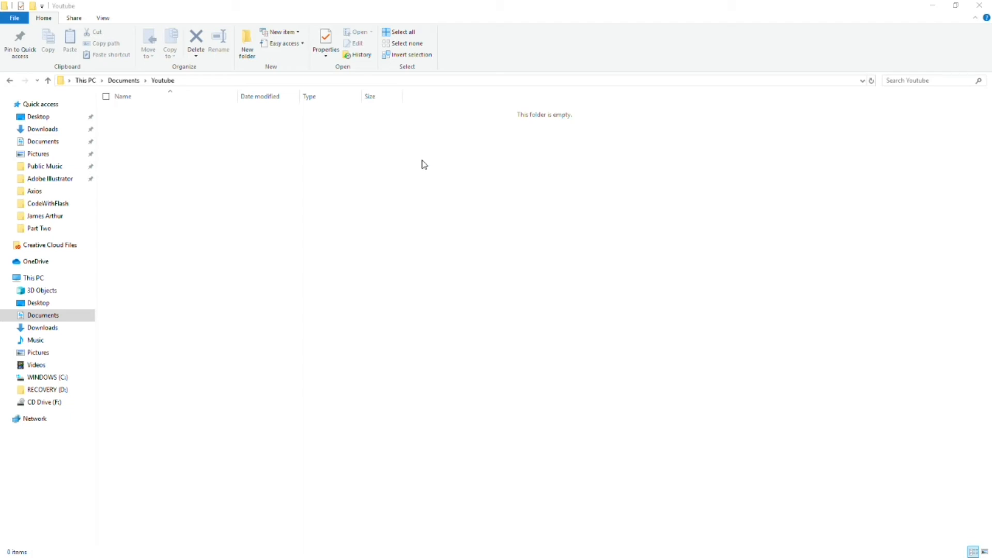
Step: Open the Youtube folder inside Documents with Visual Studio Code
right_click(422, 159)
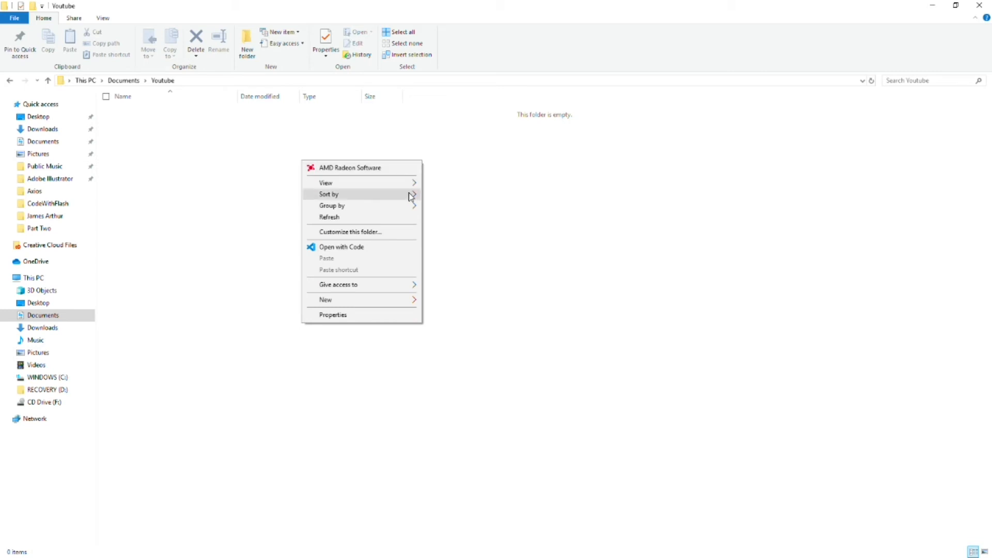
click(400, 248)
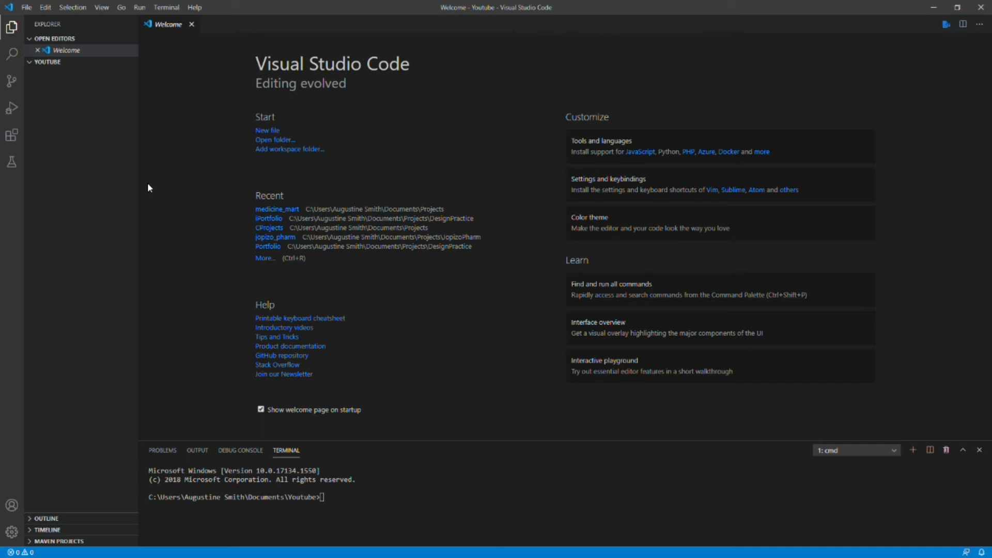
Step: Search the extensions marketplace for python and look through the details page of Microsoft's Python extension
mouse_move(131, 183)
click(9, 138)
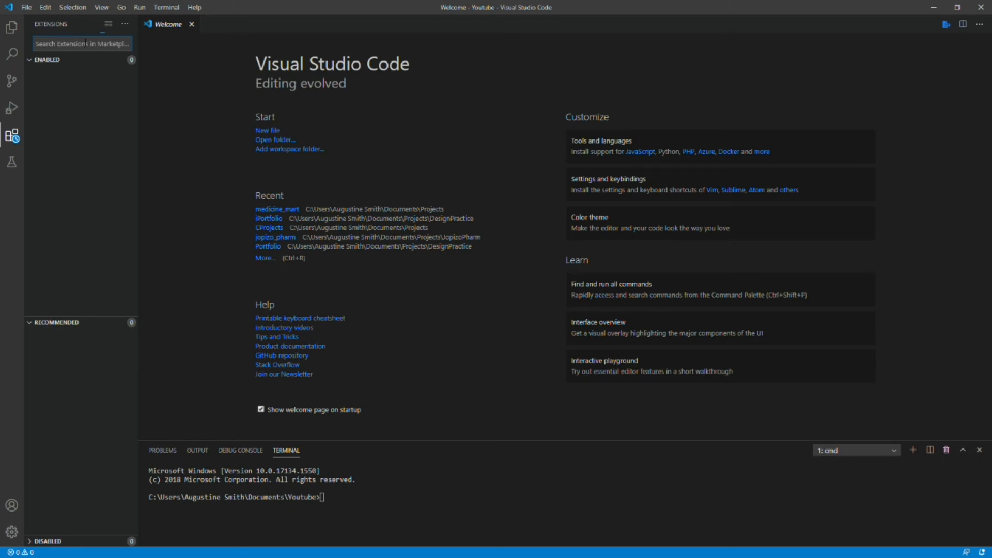
text(python)
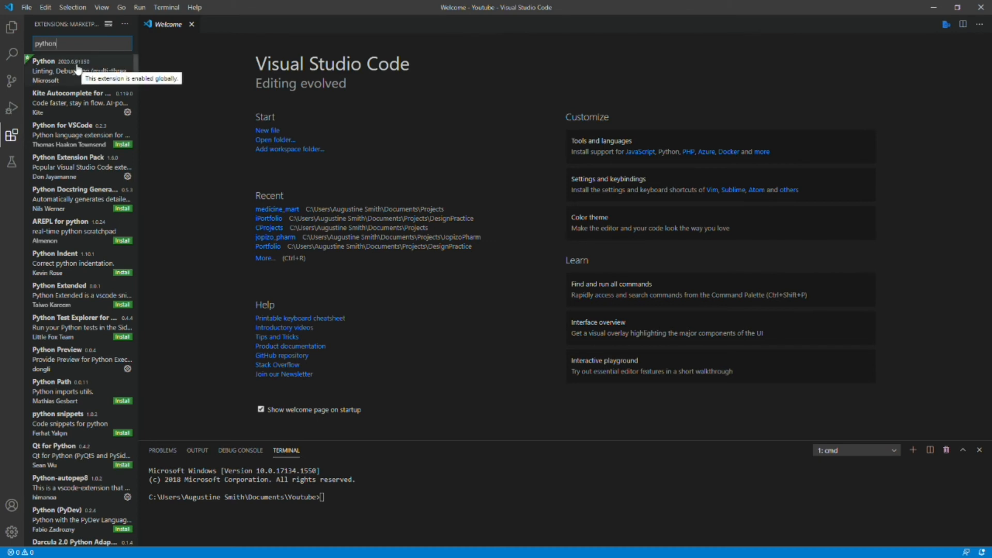
click(78, 69)
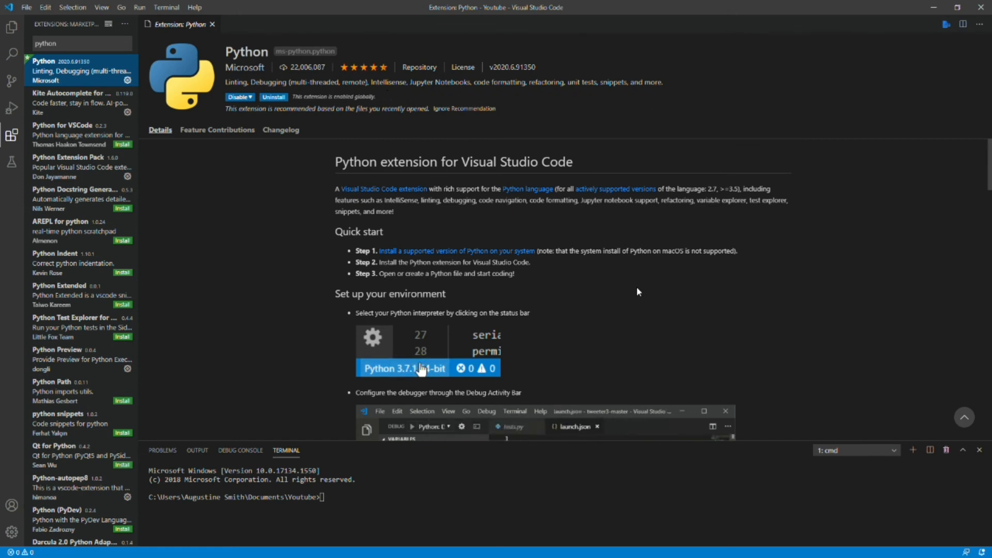
scroll(503, 251, down, 8)
scroll(638, 290, up, 7)
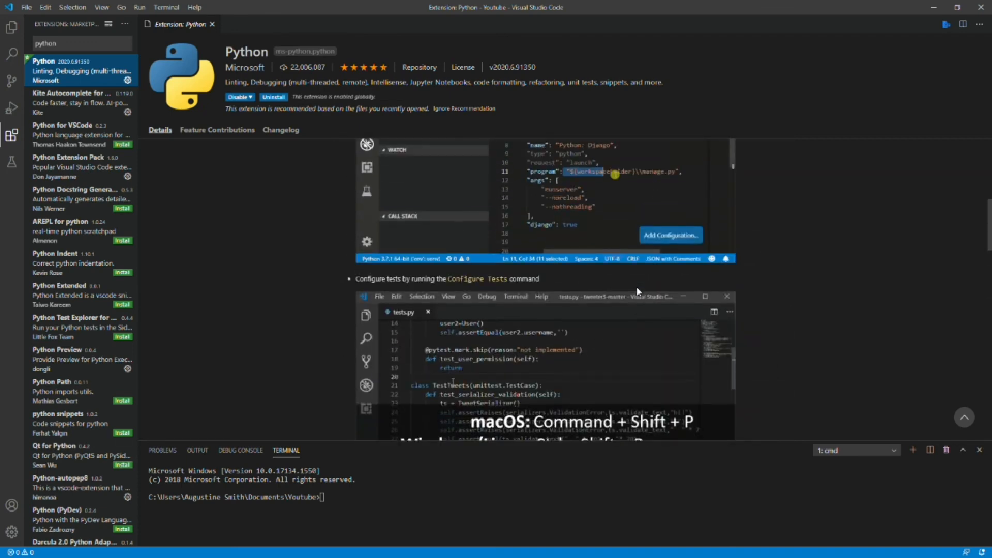
scroll(638, 291, down, 4)
scroll(638, 291, down, 6)
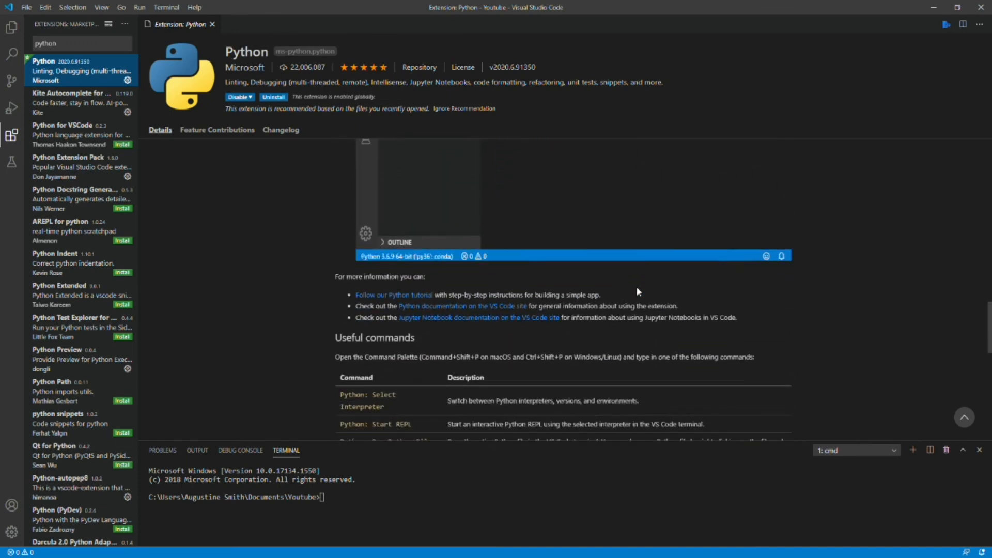
Step: Close the Python extension page and create a new file named first_program.py in the Youtube folder
scroll(638, 292, down, 8)
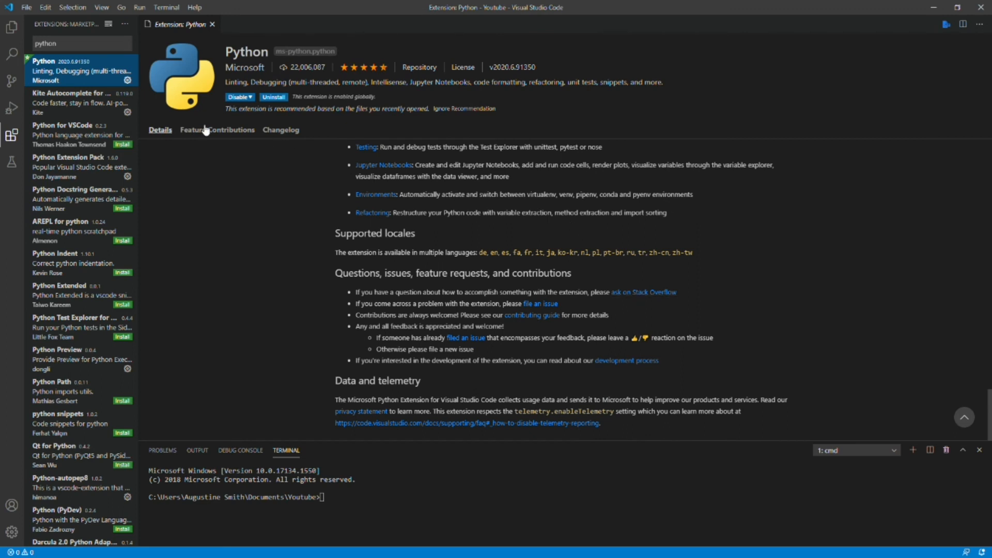
click(14, 29)
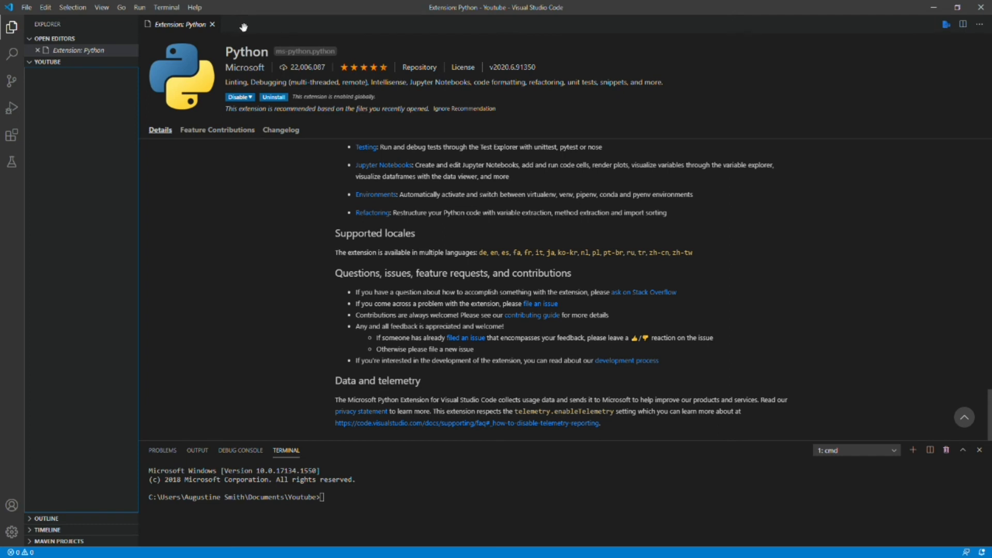
click(38, 50)
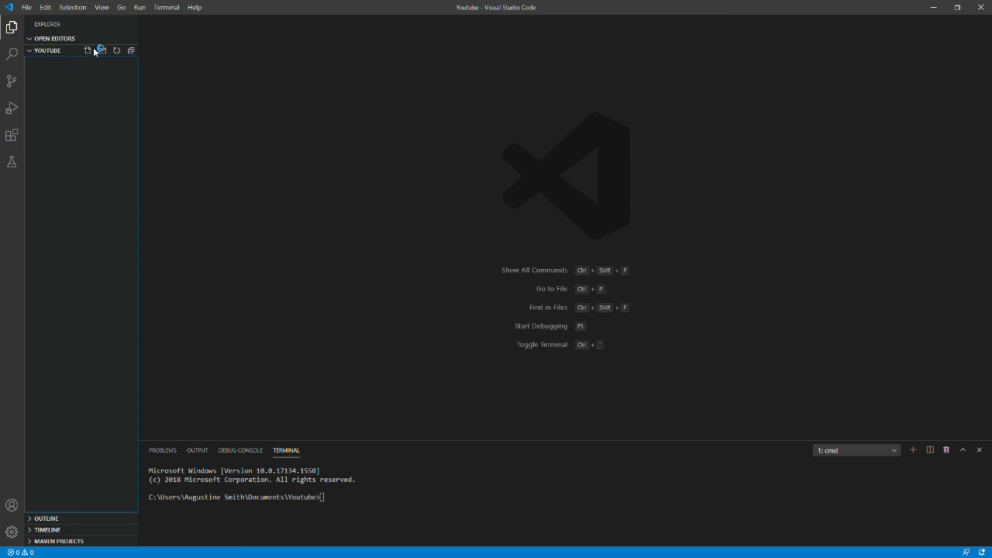
click(88, 51)
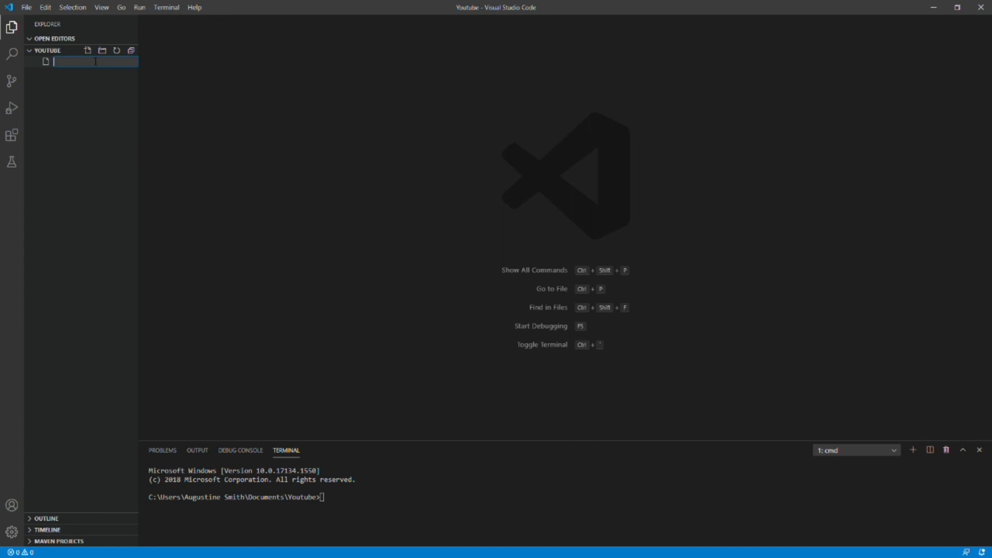
text(irst_program.j)
text(y)
key(Return)
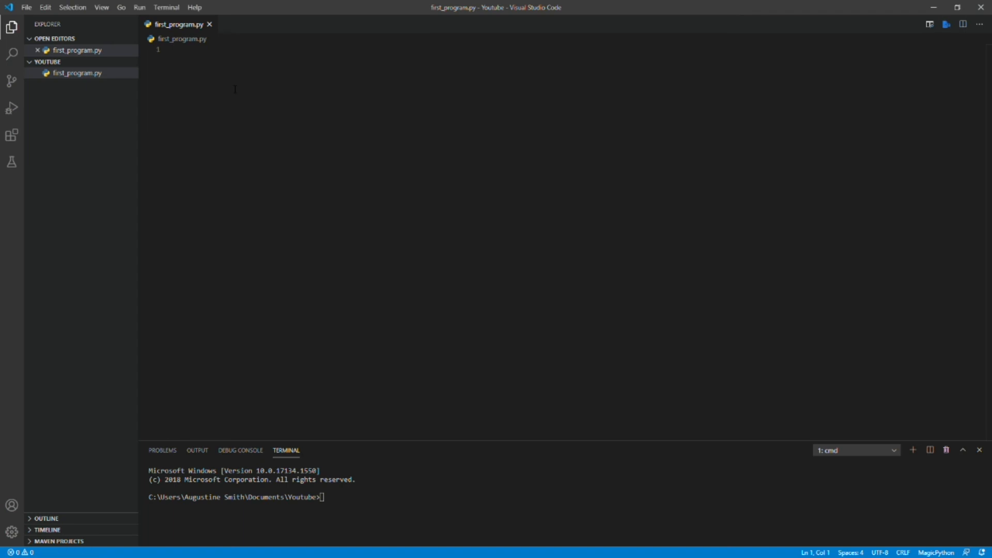
Step: Write print("Hello World!") on the first line of first_program.py and save the file
text(print()
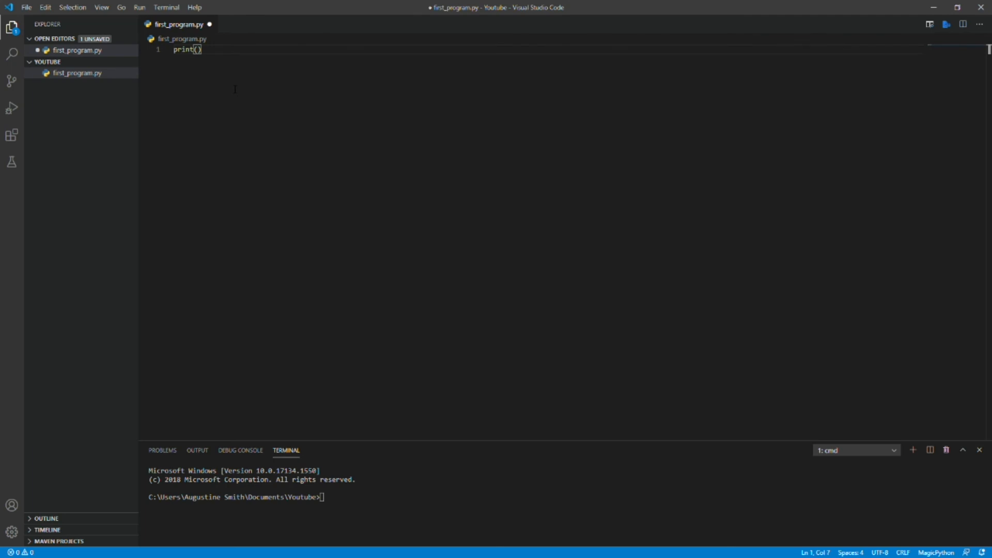
text("Hell)
key(BackSpace)
key(BackSpace)
key(BackSpace)
key(BackSpace)
key(BackSpace)
text("Hello World!)
key(ctrl+s)
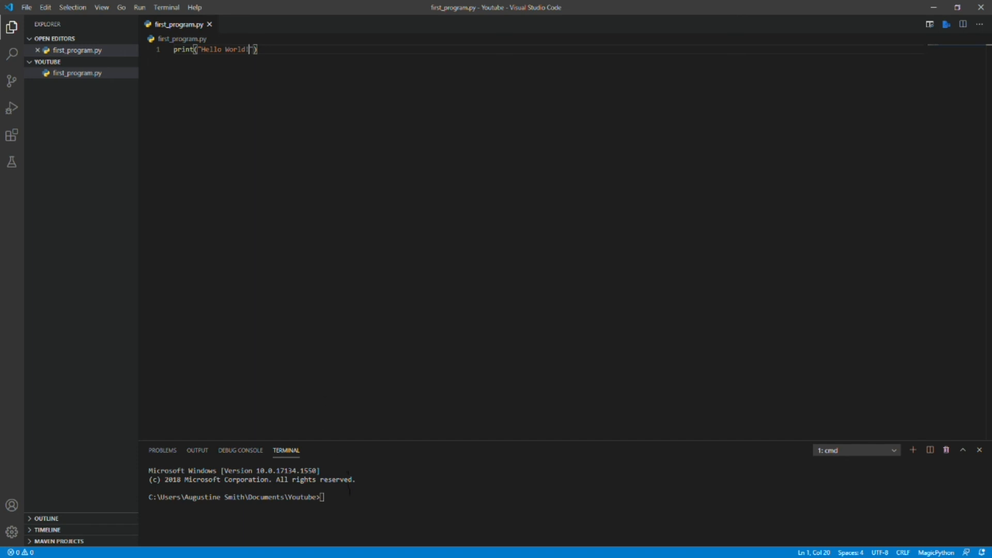
Step: Run the program in the integrated terminal with the command python first_program.py
click(350, 490)
click(102, 7)
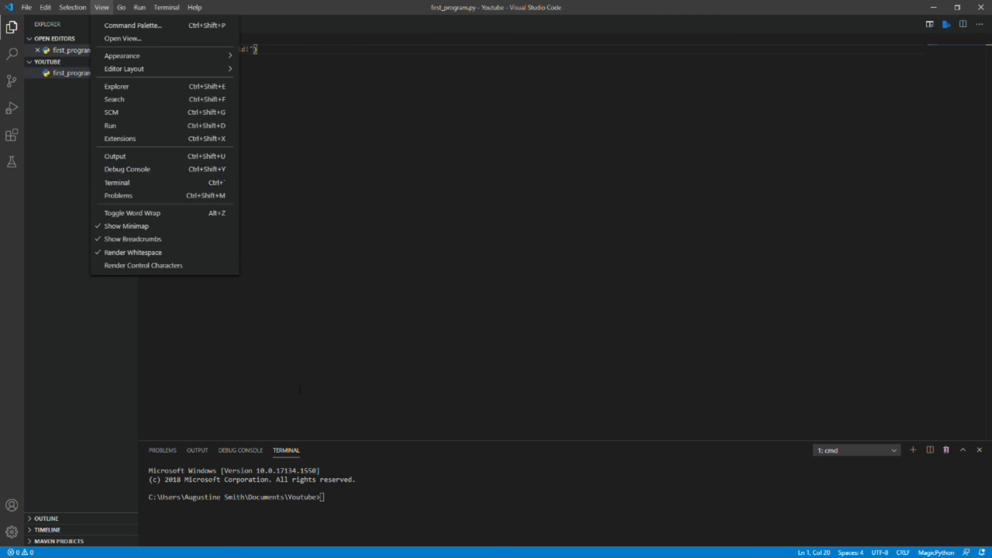
click(362, 497)
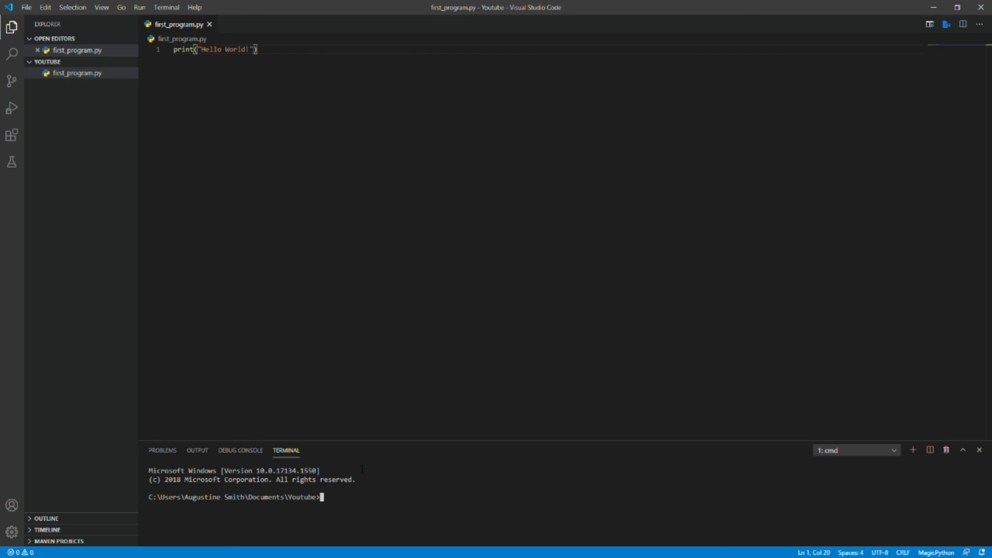
text(python)
text( frist)
key(BackSpace)
key(BackSpace)
key(BackSpace)
key(BackSpace)
text(irs)
key(Tab)
key(Return)
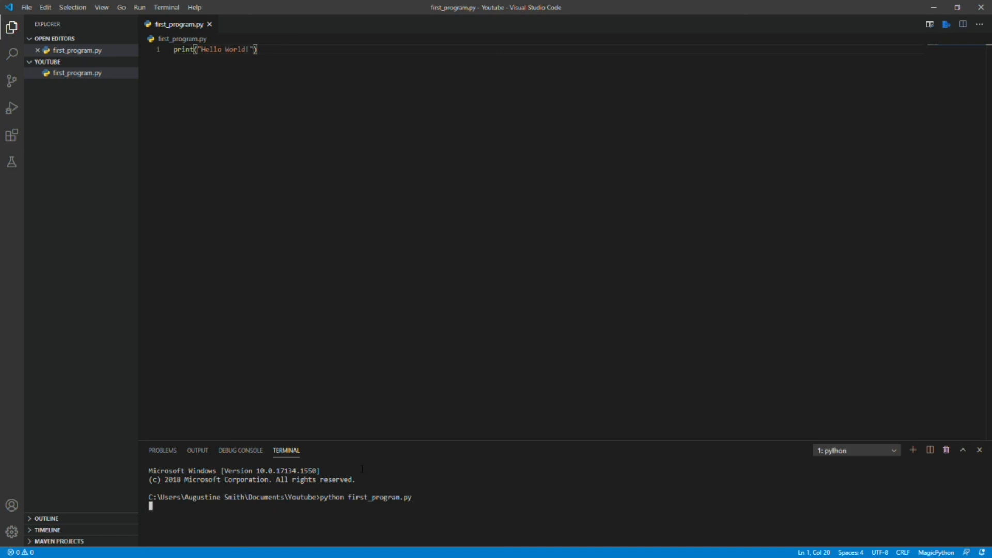